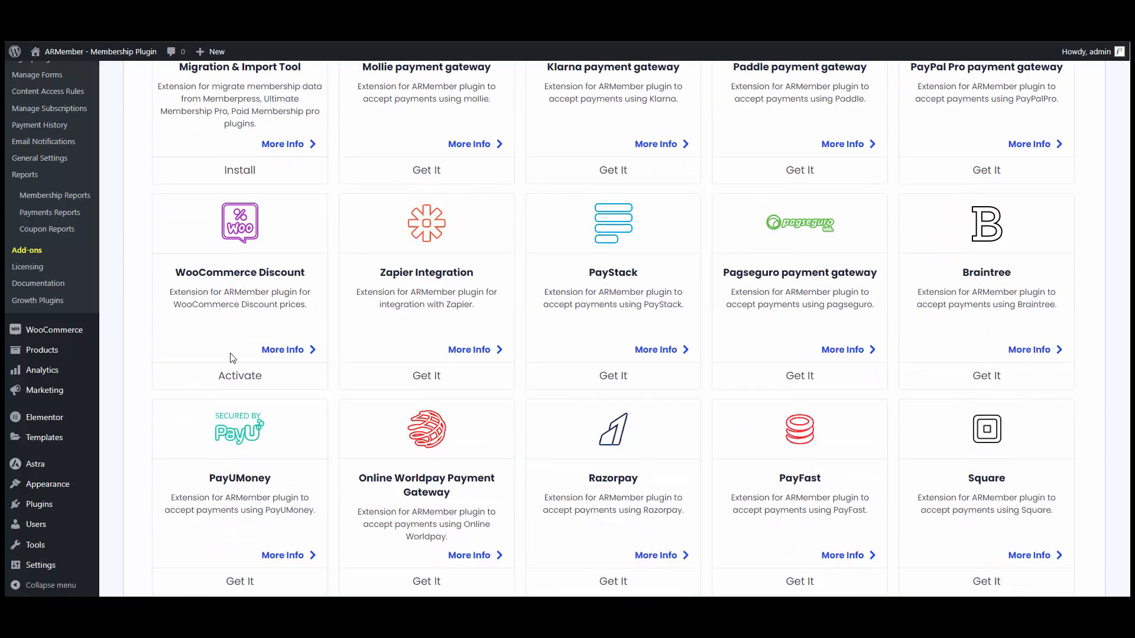
Activate the WooCommerce Discount add-on.
click(241, 375)
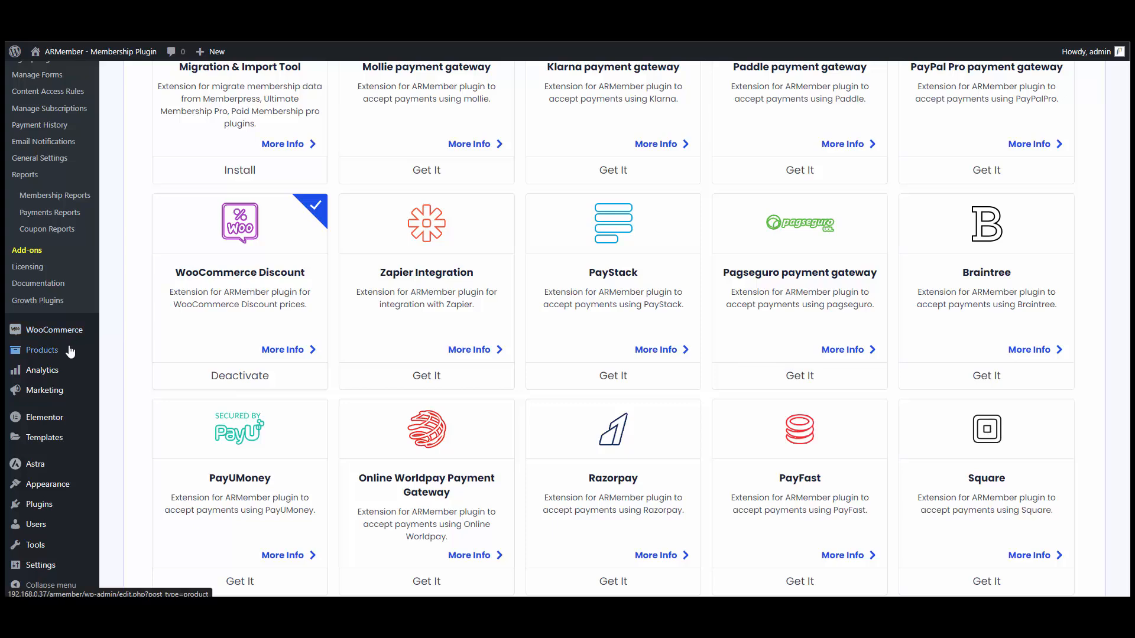
On the ARMember Gold Plan product, set the plan-wise discount for Gold members to the percentage type with an amount of 20.
mouse_move(66, 355)
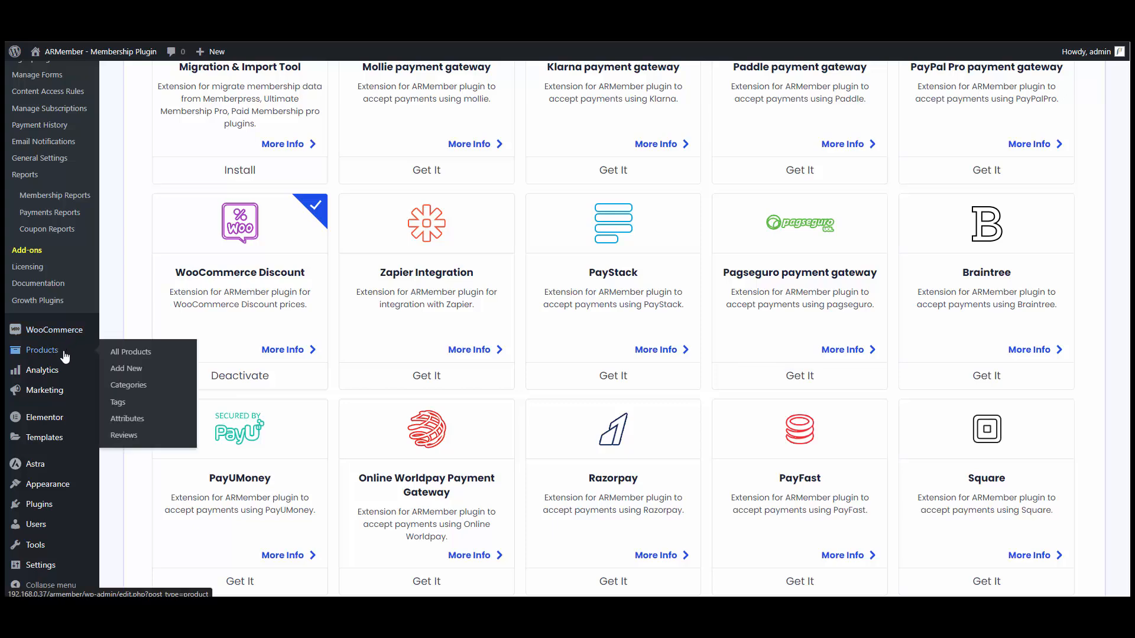
click(64, 353)
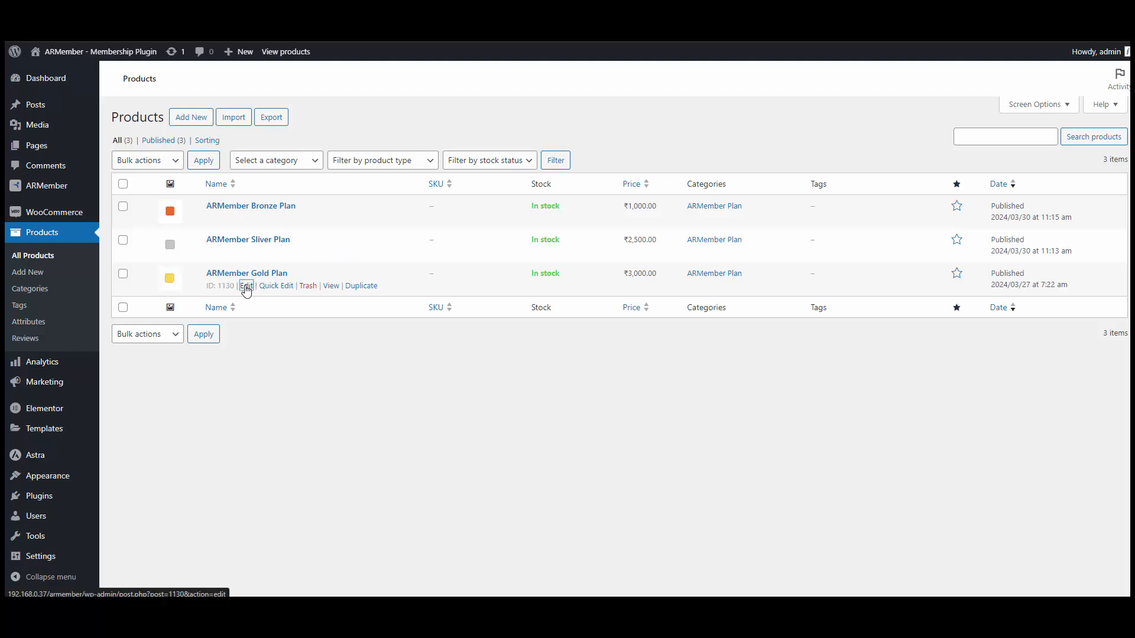
click(245, 286)
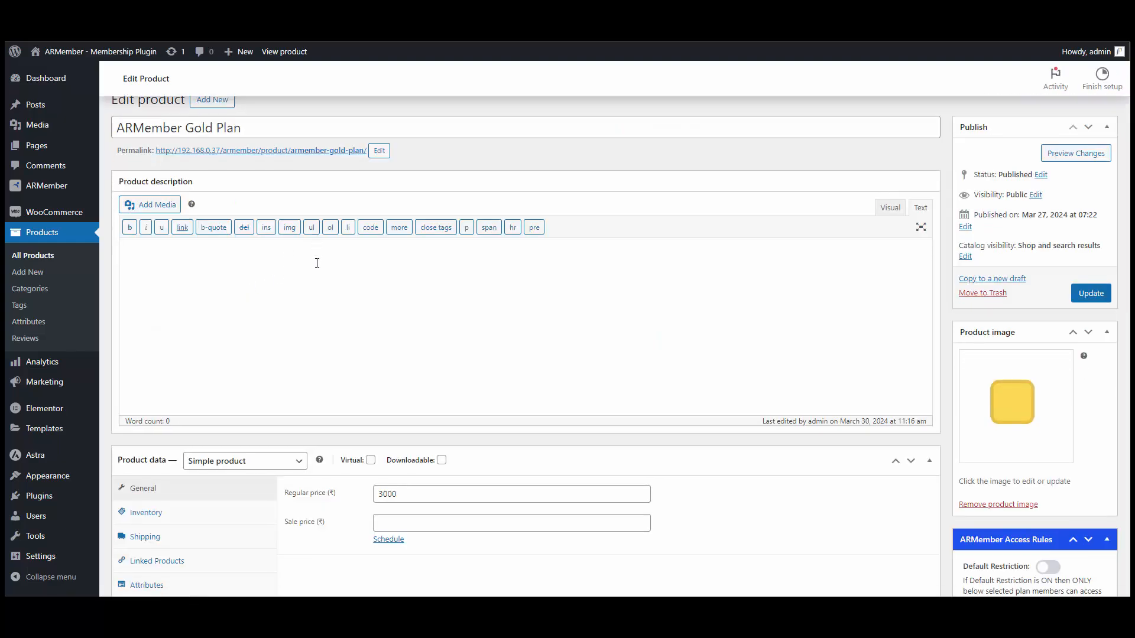
scroll(355, 249, down, 5)
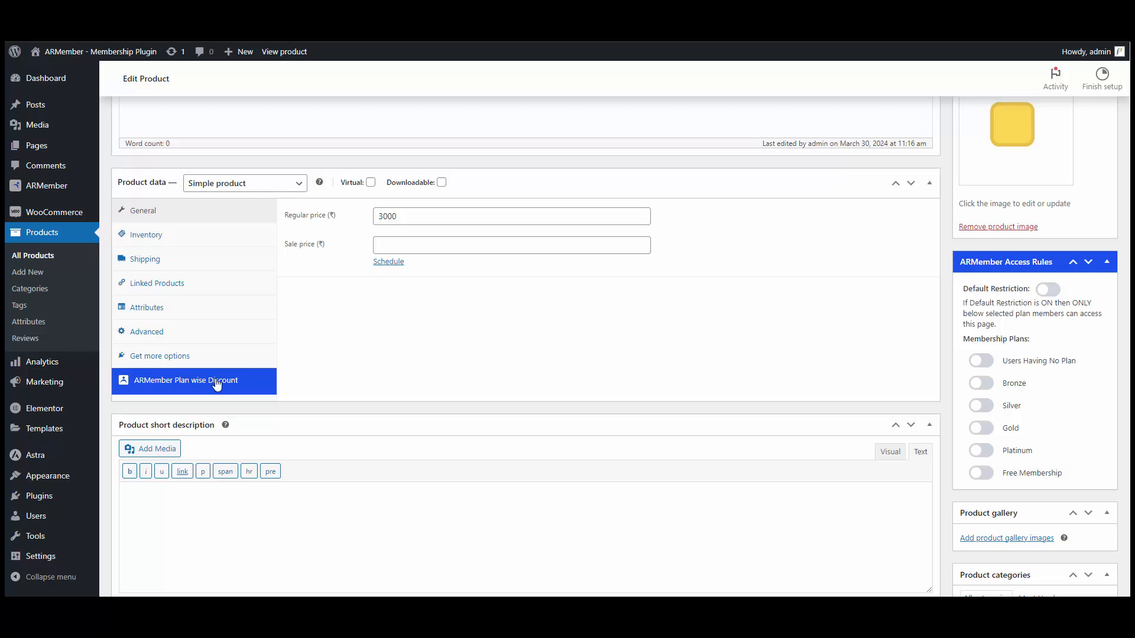
click(192, 381)
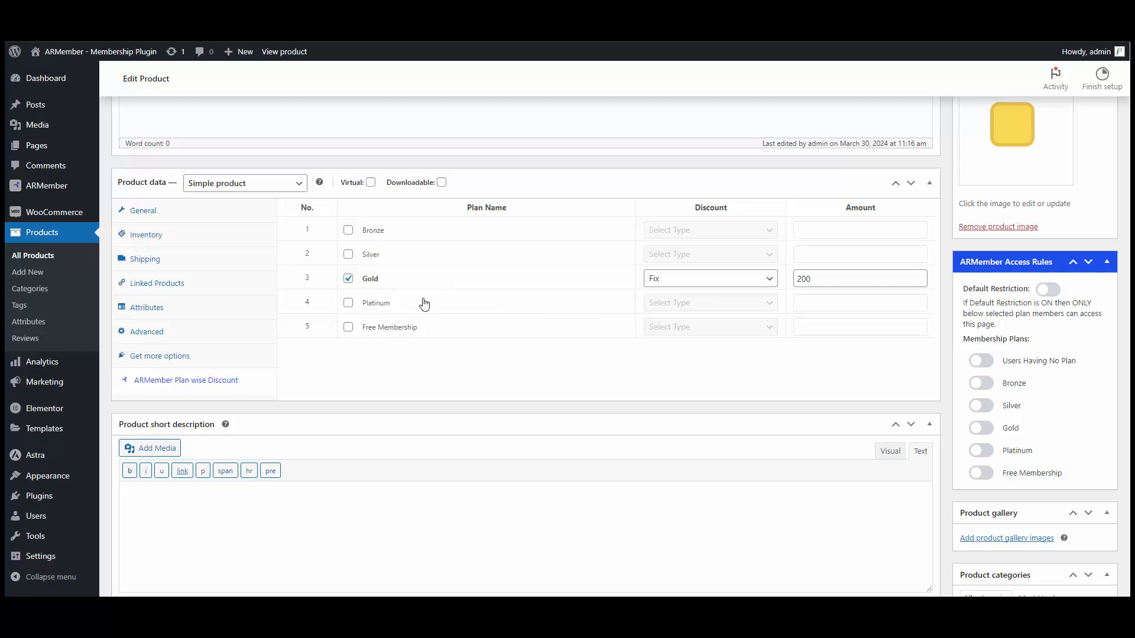
click(696, 284)
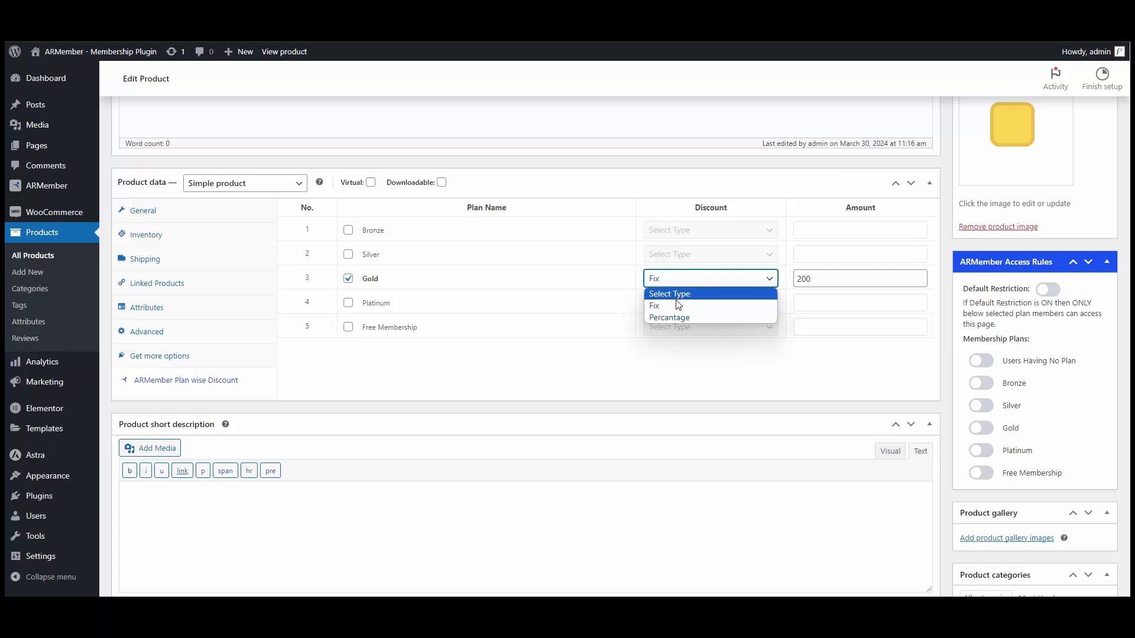
click(669, 319)
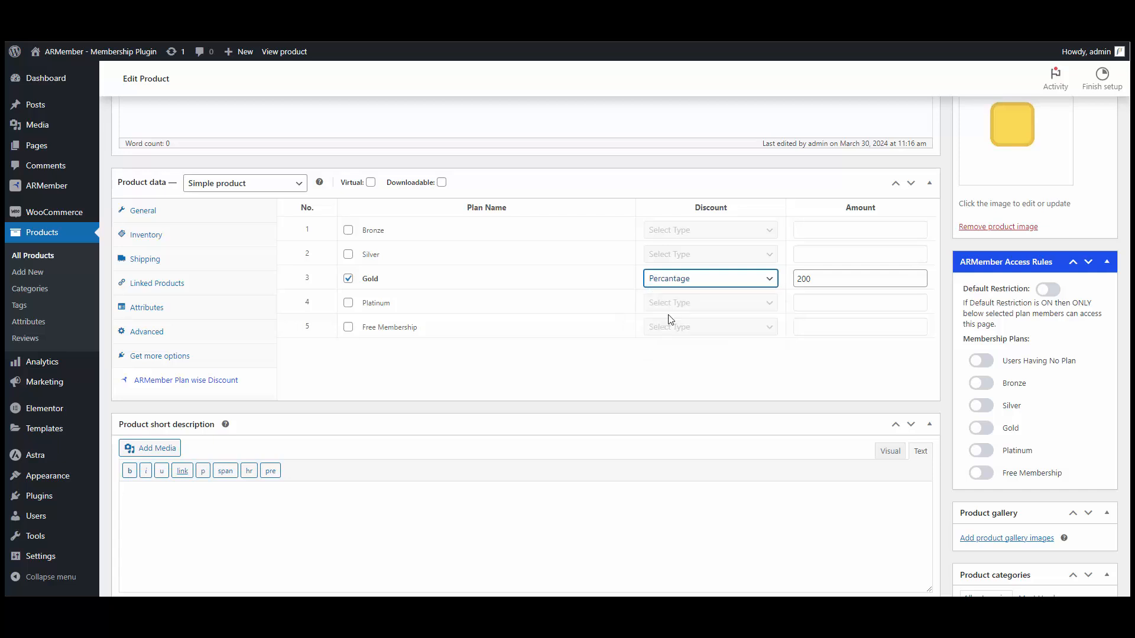
click(819, 279)
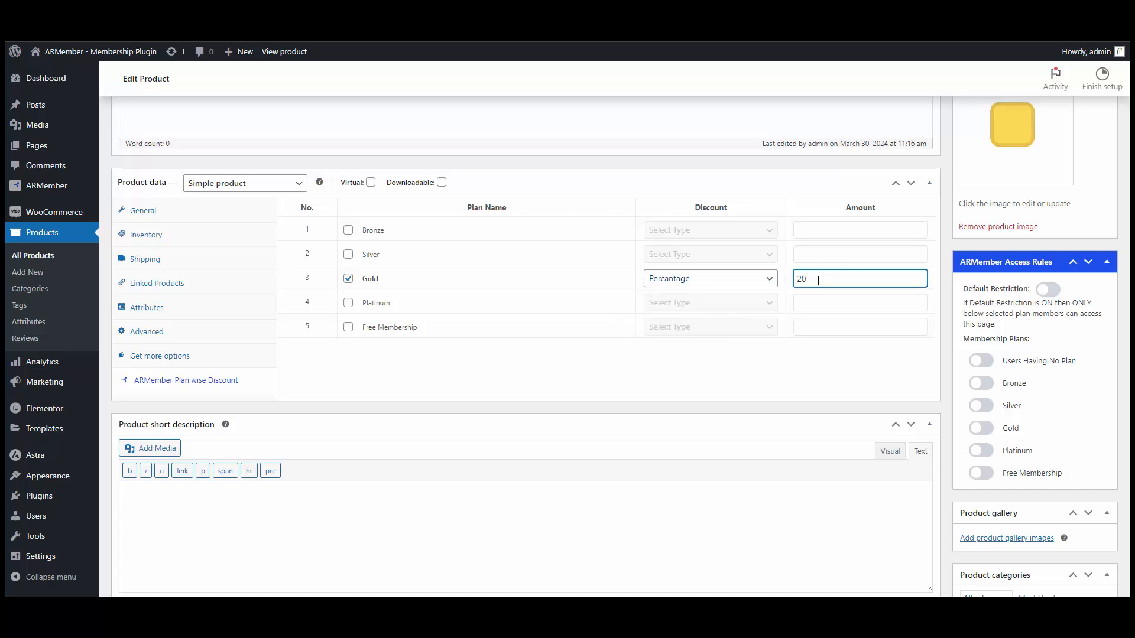
click(348, 230)
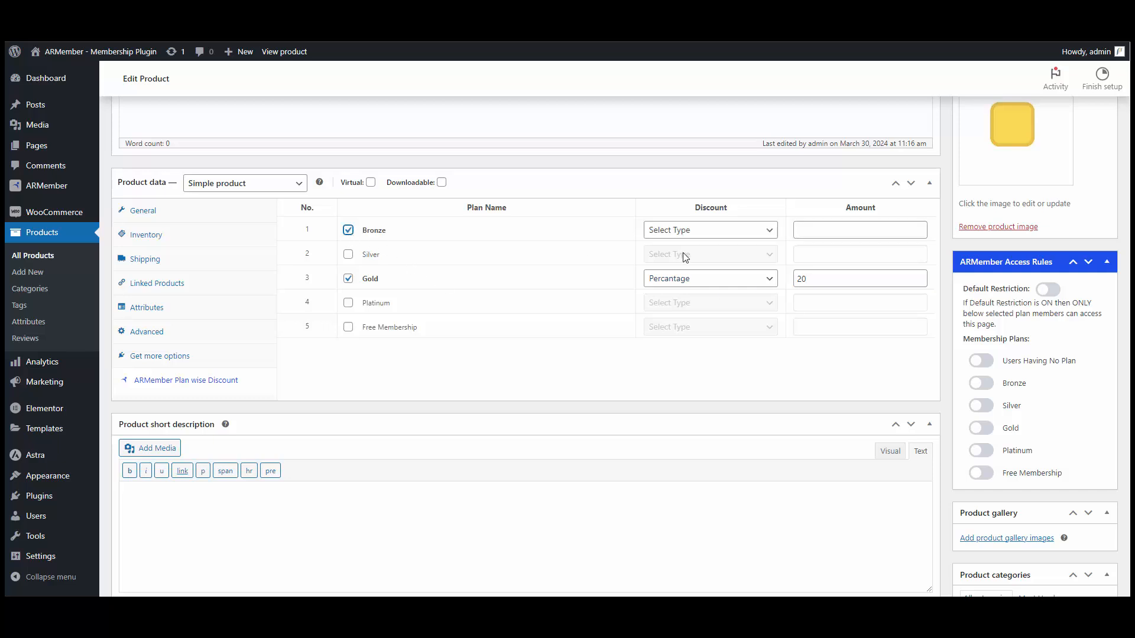
click(707, 234)
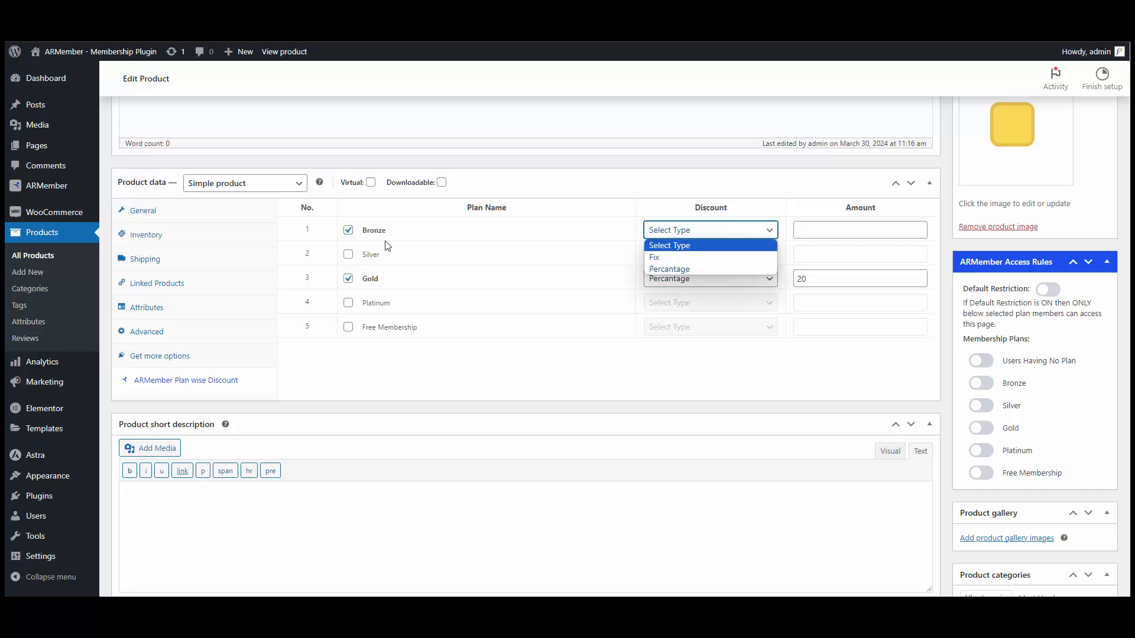
click(348, 235)
click(349, 232)
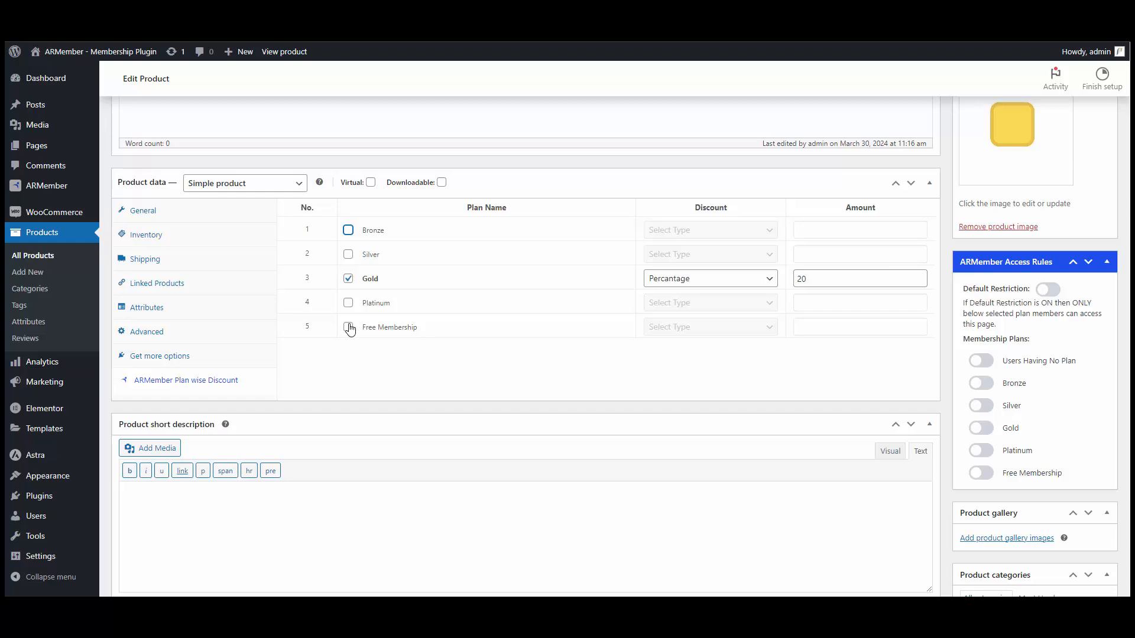
Save the changes to the ARMember Gold Plan product.
scroll(520, 432, up, 3)
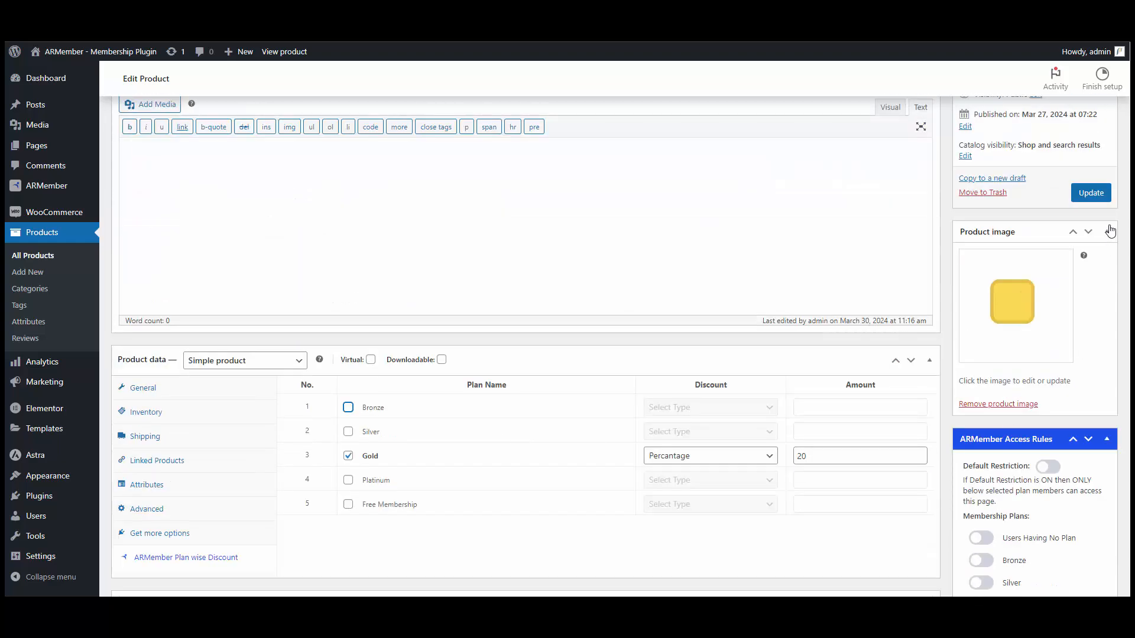
click(1090, 194)
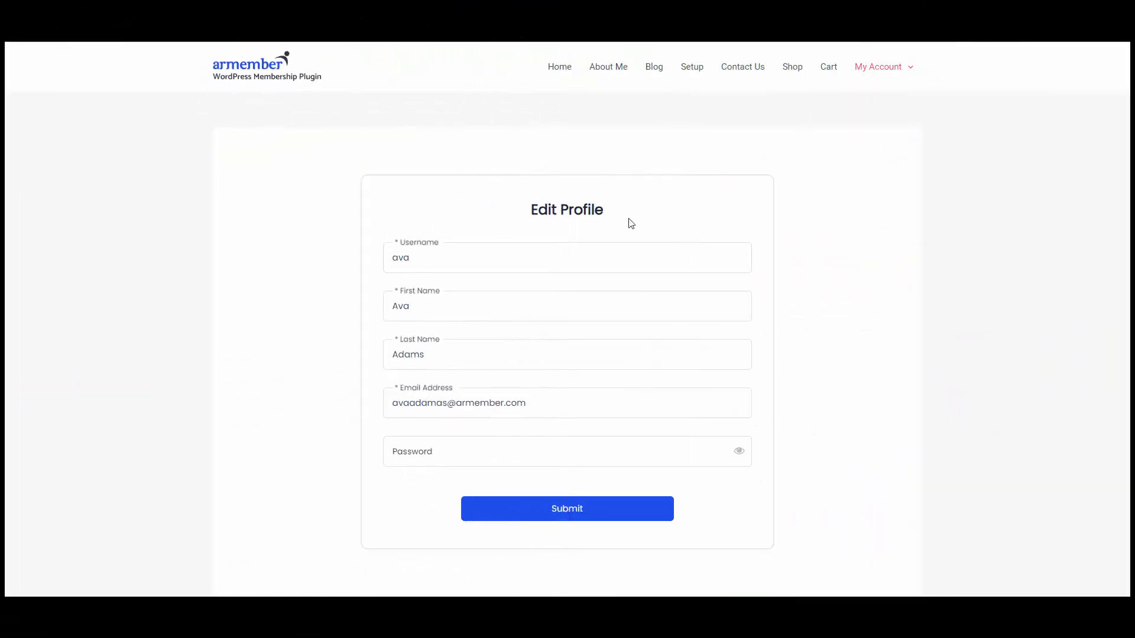
On the member's storefront, add the ARMember Gold Plan from the shop to the cart and proceed to checkout.
click(793, 67)
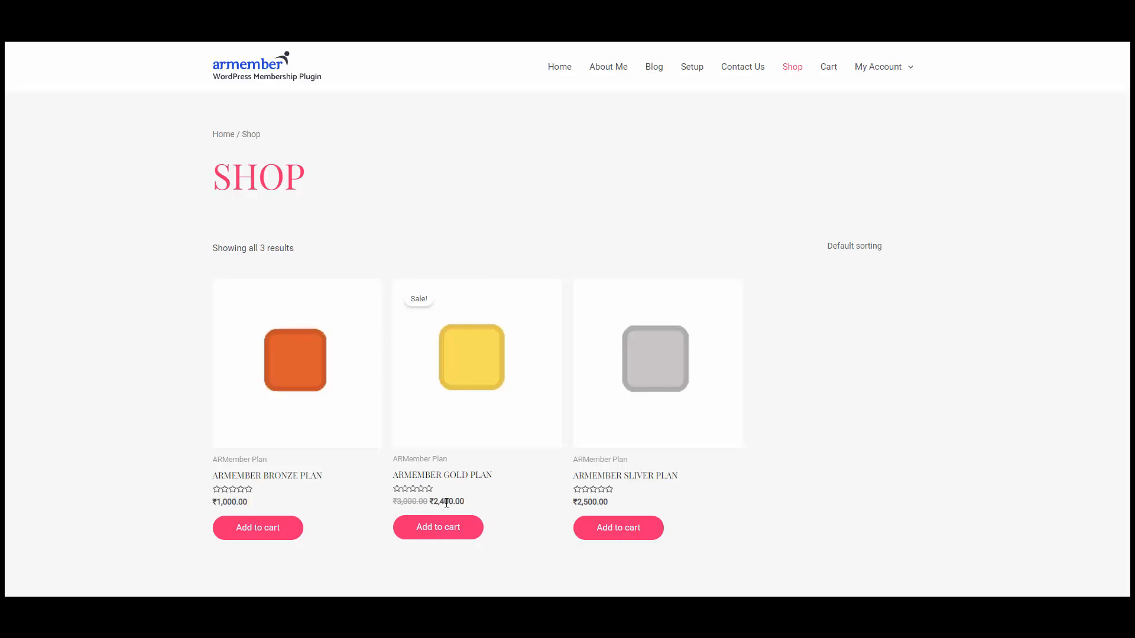
click(438, 534)
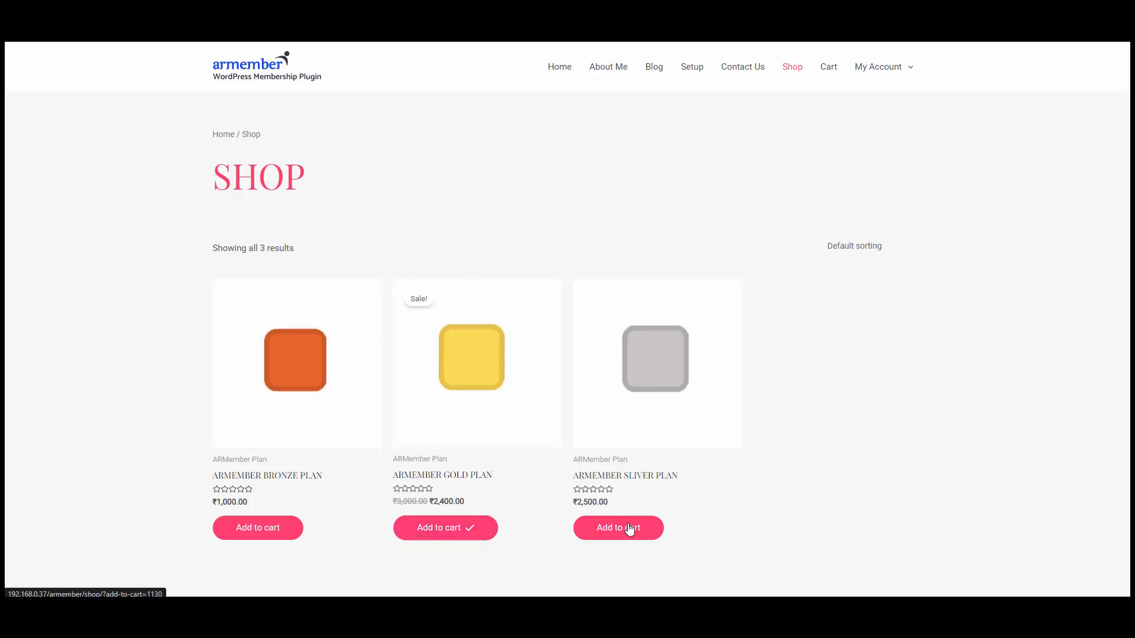
click(827, 68)
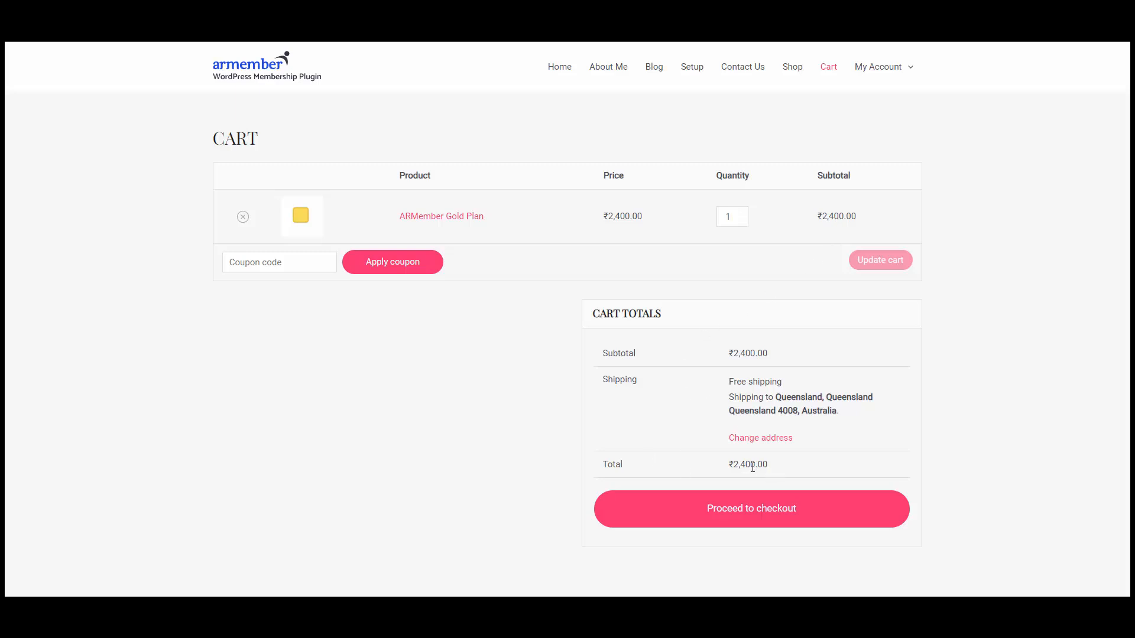
click(766, 519)
Enable shipping to a different address, place the order with cash on delivery, and review the order confirmation.
scroll(641, 307, down, 6)
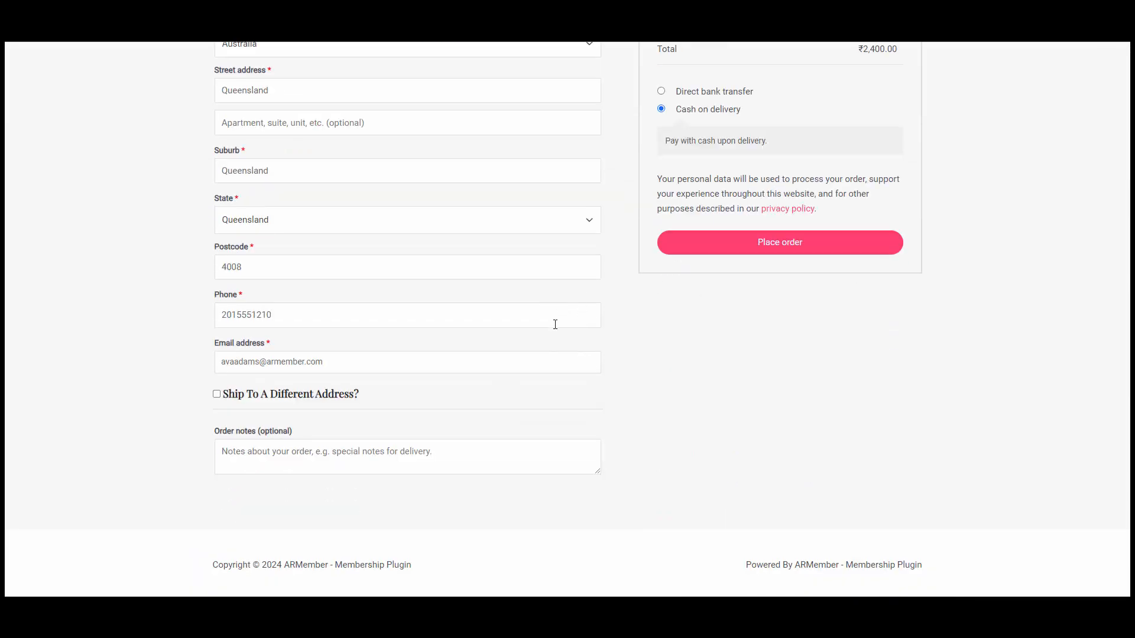
scroll(778, 246, up, 1)
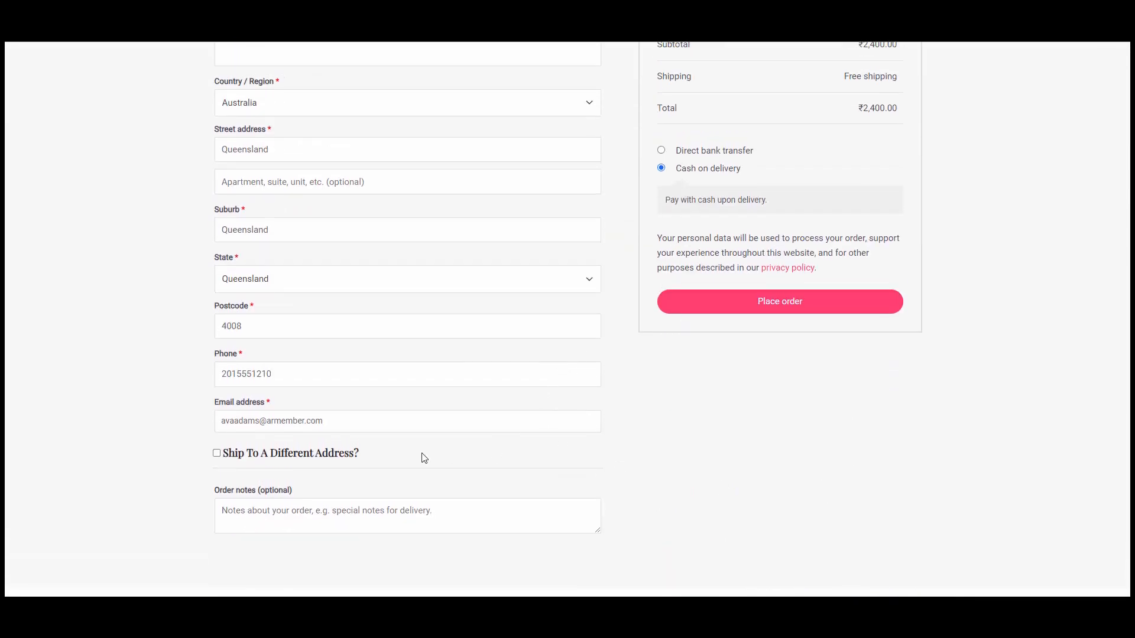
click(216, 453)
scroll(308, 441, down, 3)
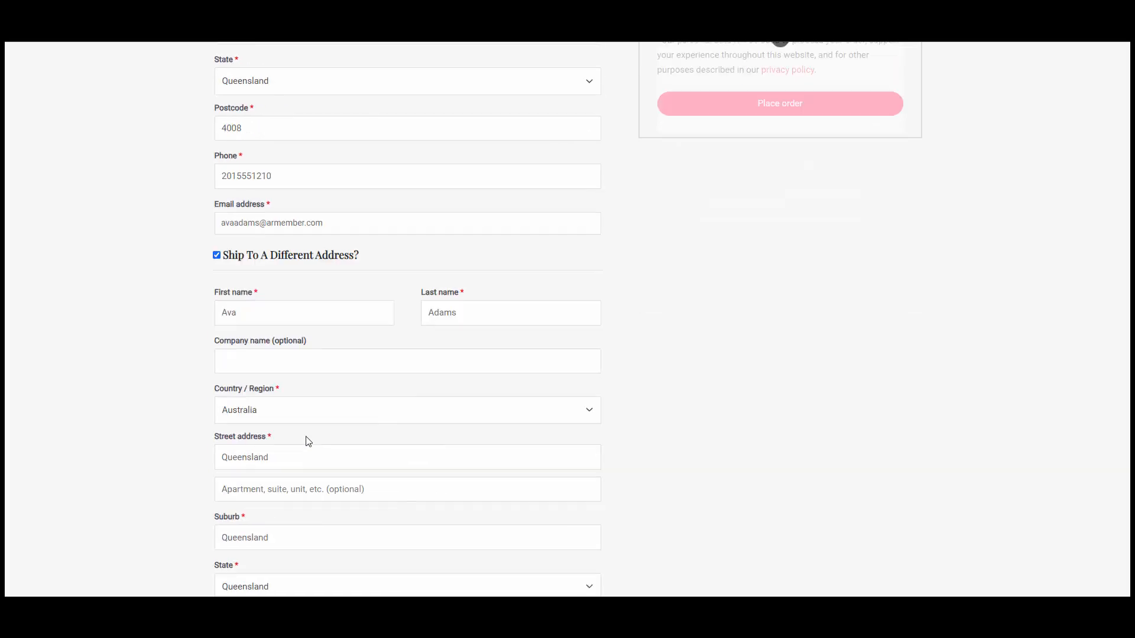
scroll(309, 314, down, 4)
scroll(530, 365, up, 3)
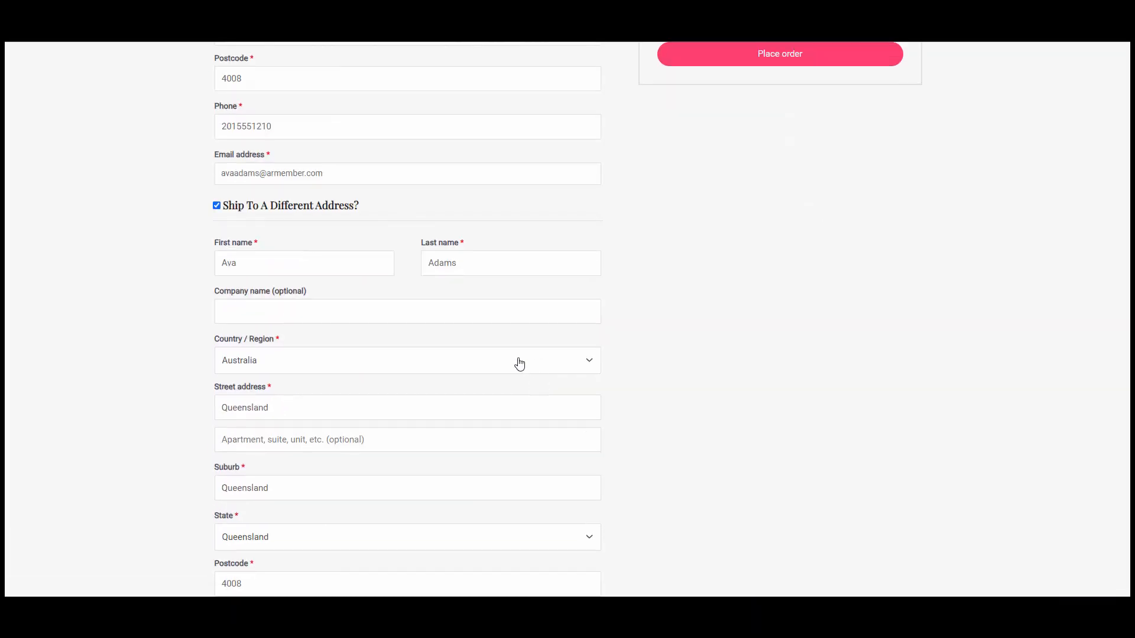
scroll(520, 363, up, 8)
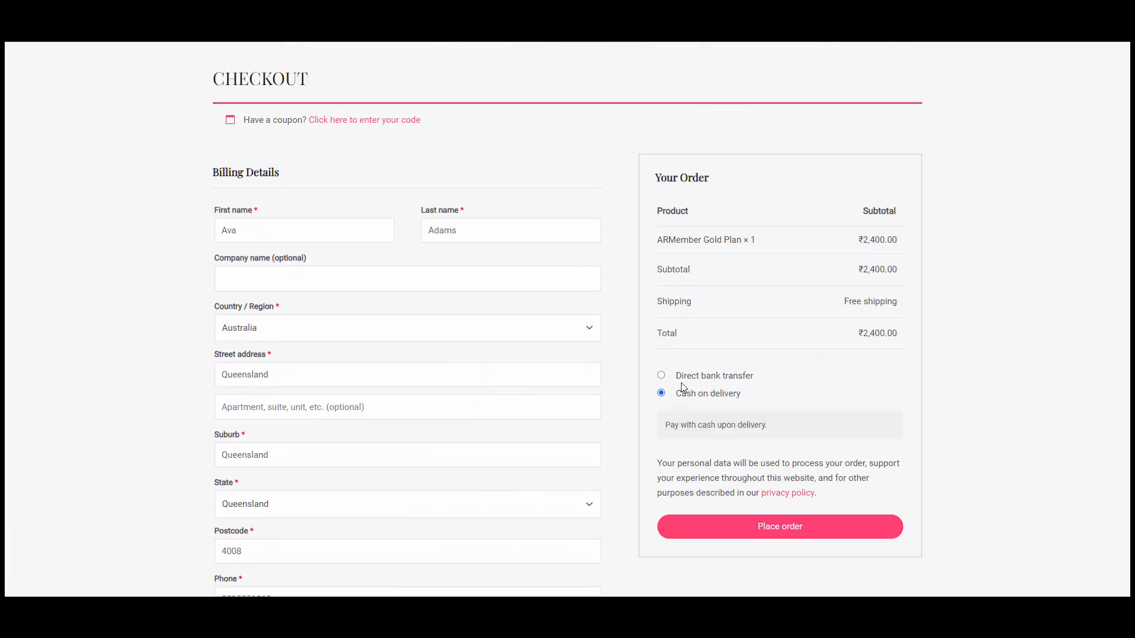
click(789, 533)
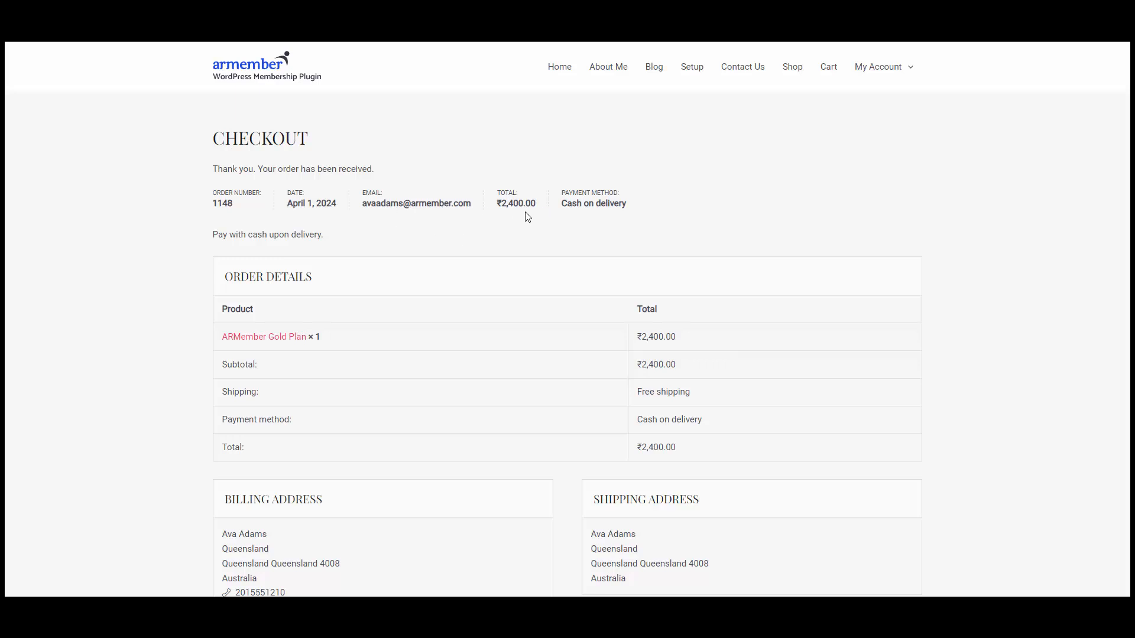
scroll(517, 275, down, 3)
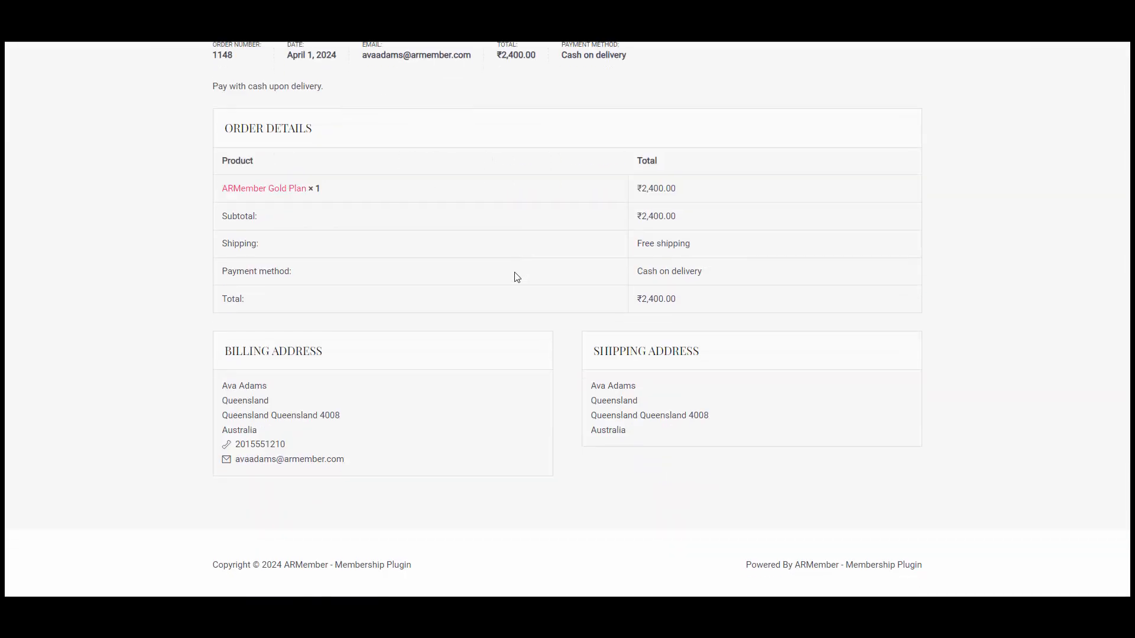
scroll(517, 277, up, 3)
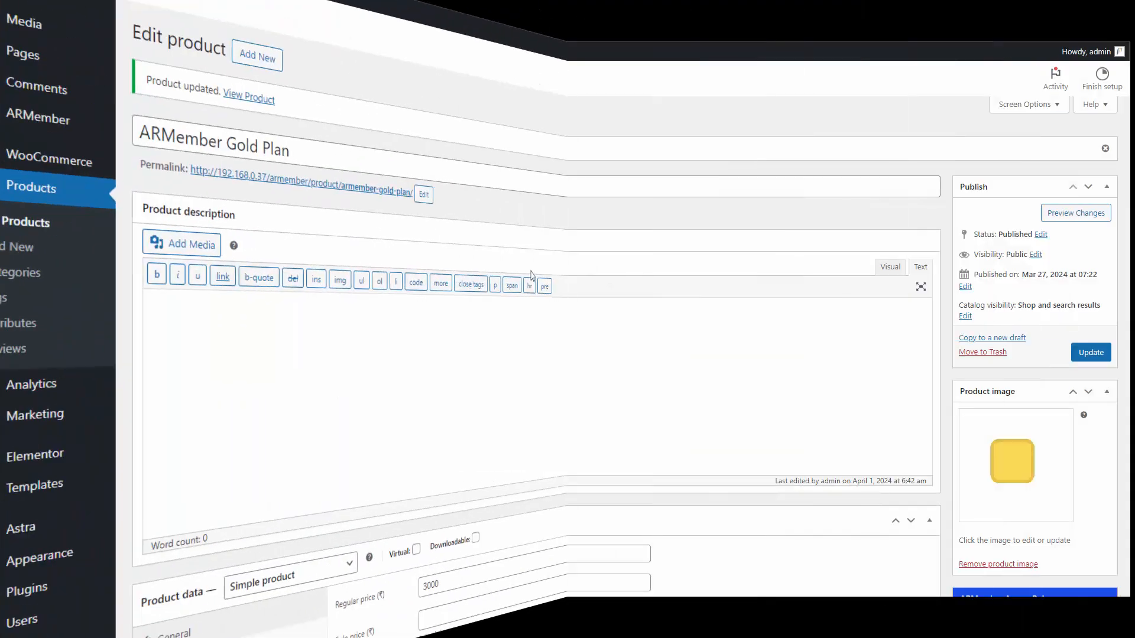
Open the newest order in the WooCommerce admin orders list and examine its order total.
mouse_move(82, 216)
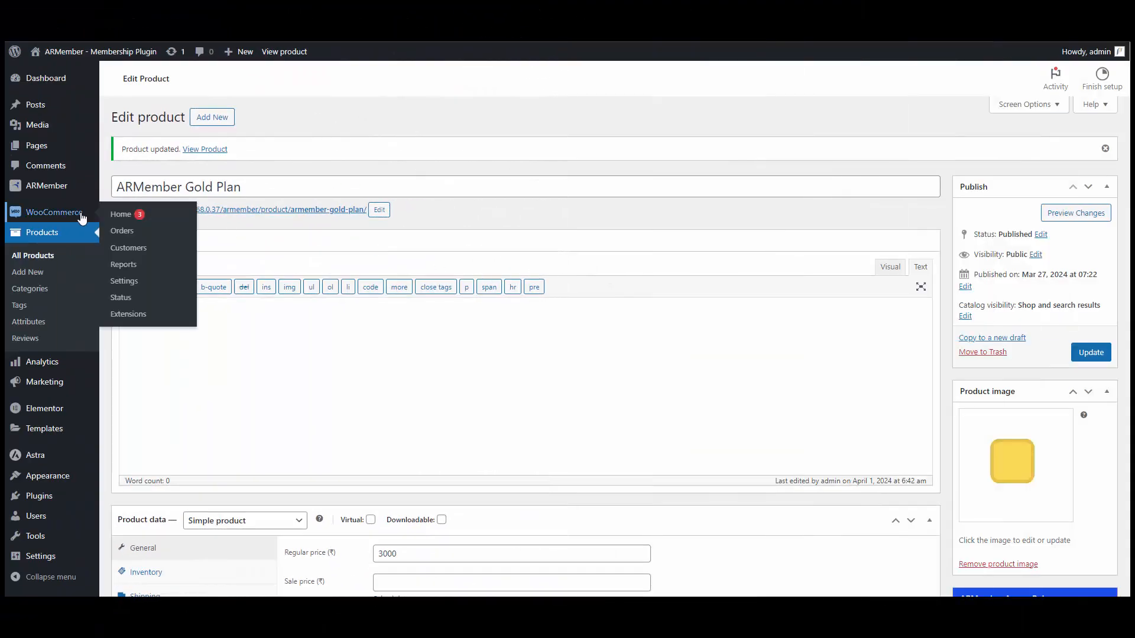
click(132, 236)
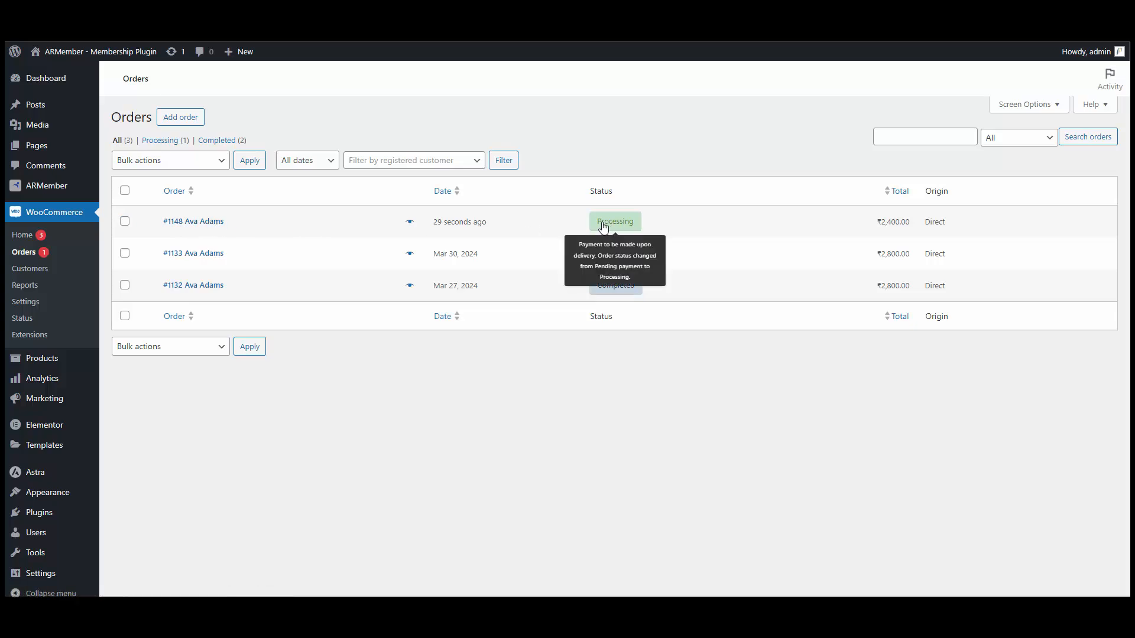
mouse_move(888, 230)
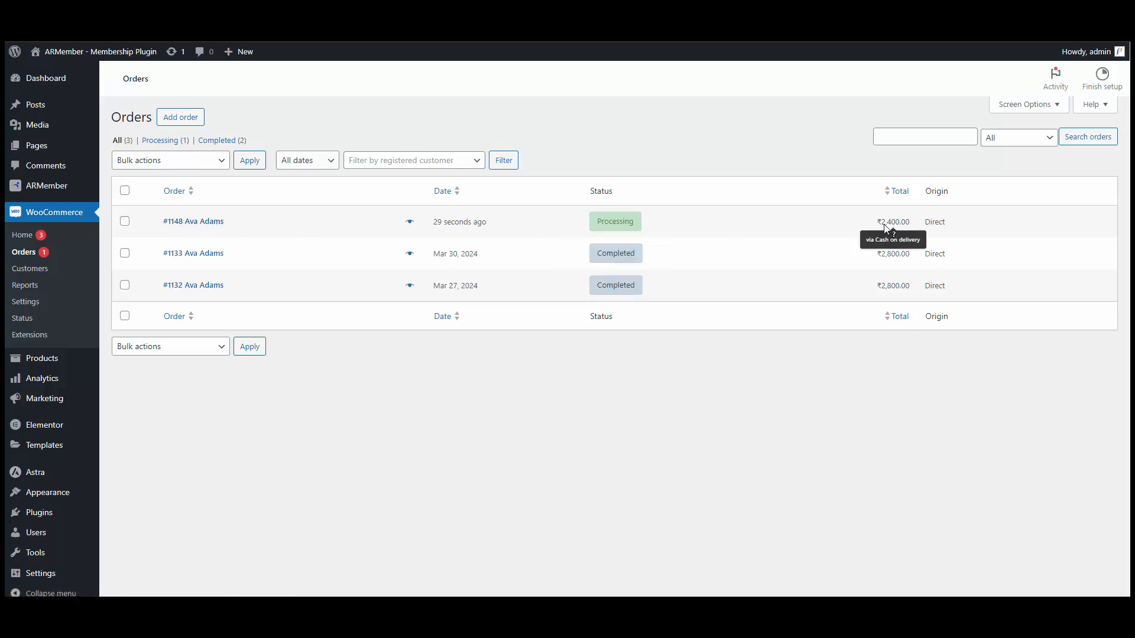
click(210, 224)
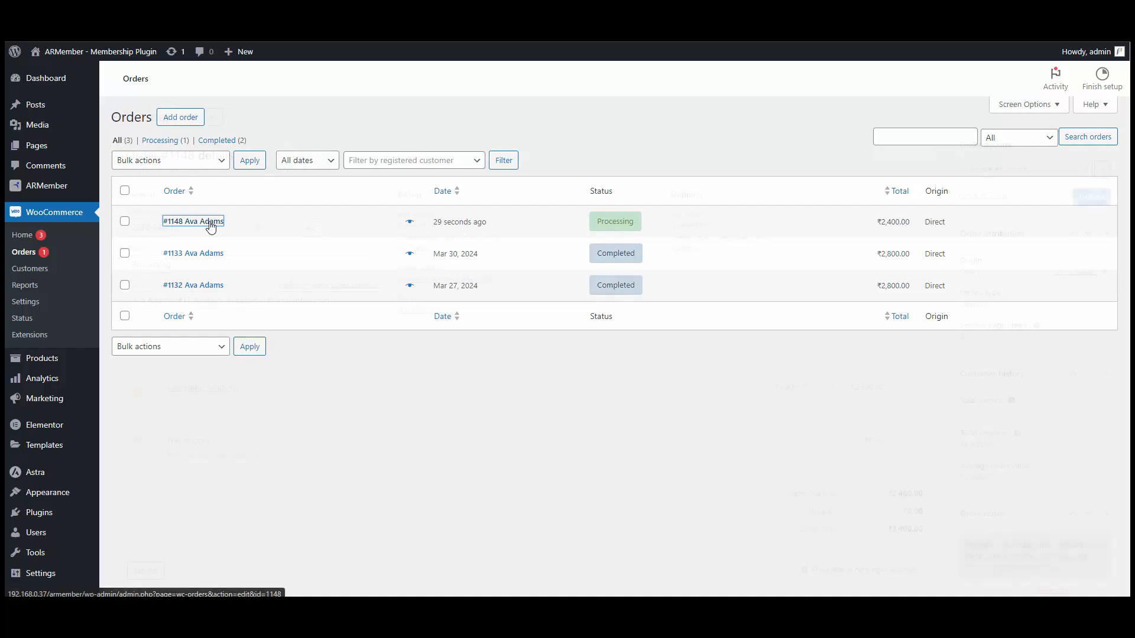
scroll(216, 225, down, 5)
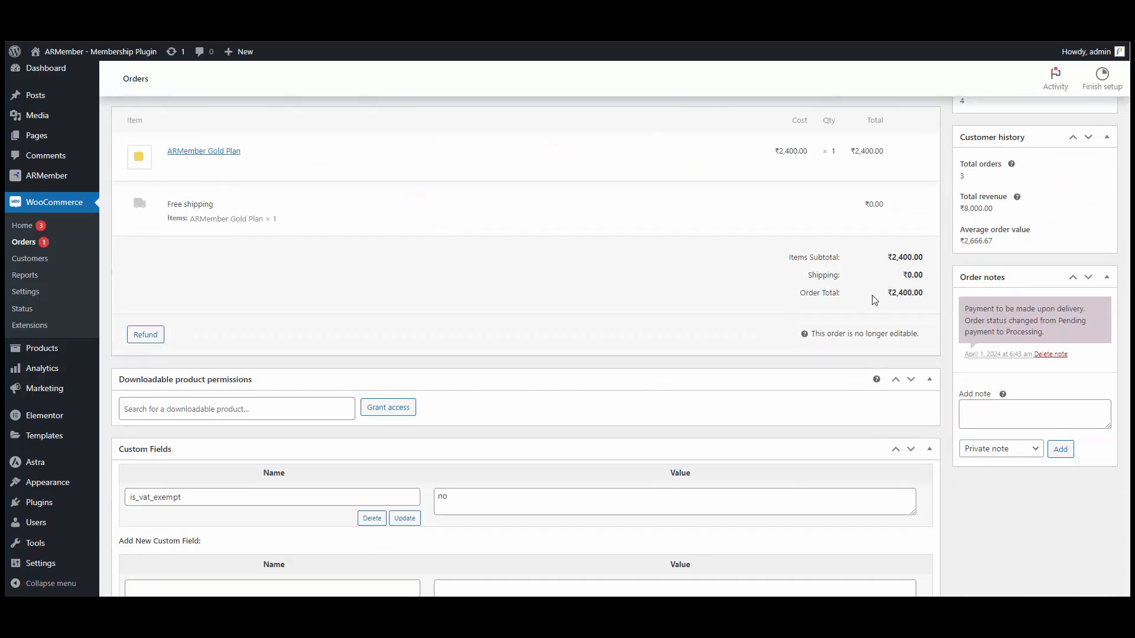
drag(889, 291, 926, 293)
click(925, 293)
Open the ARMember plan-wise discount settings in the WooCommerce settings and review the discount options of each plan.
click(59, 297)
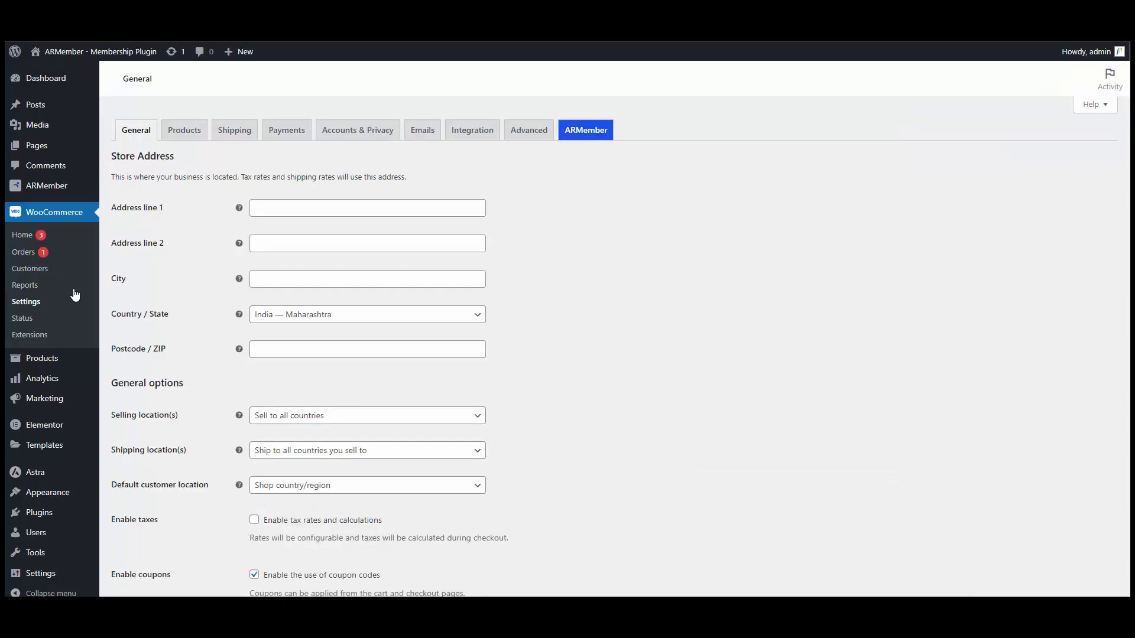
click(583, 137)
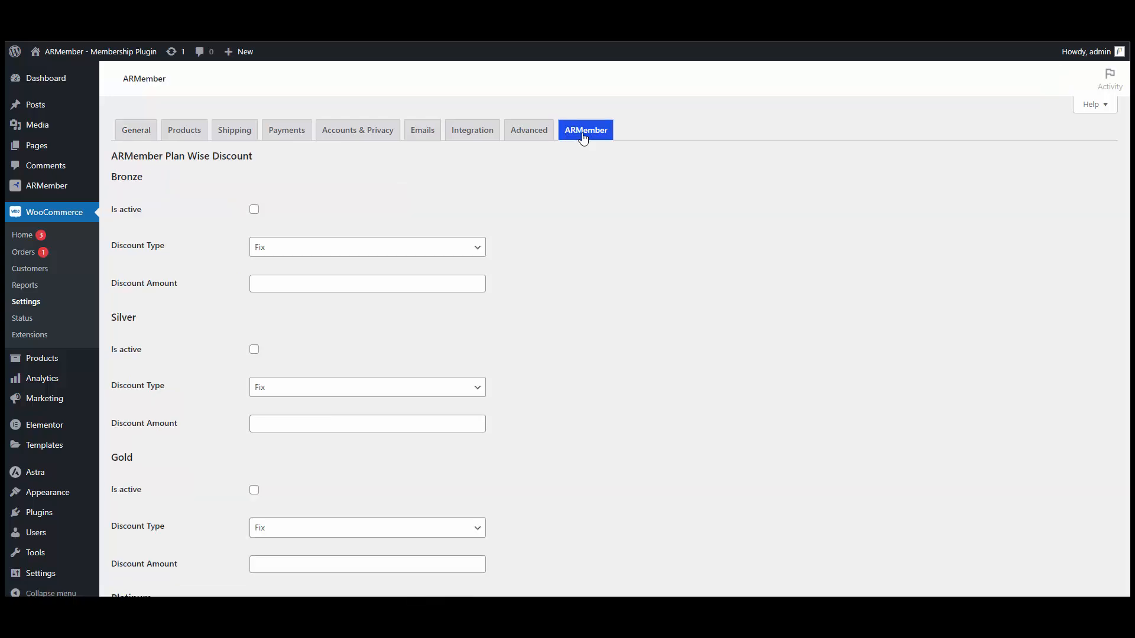
scroll(185, 180, down, 6)
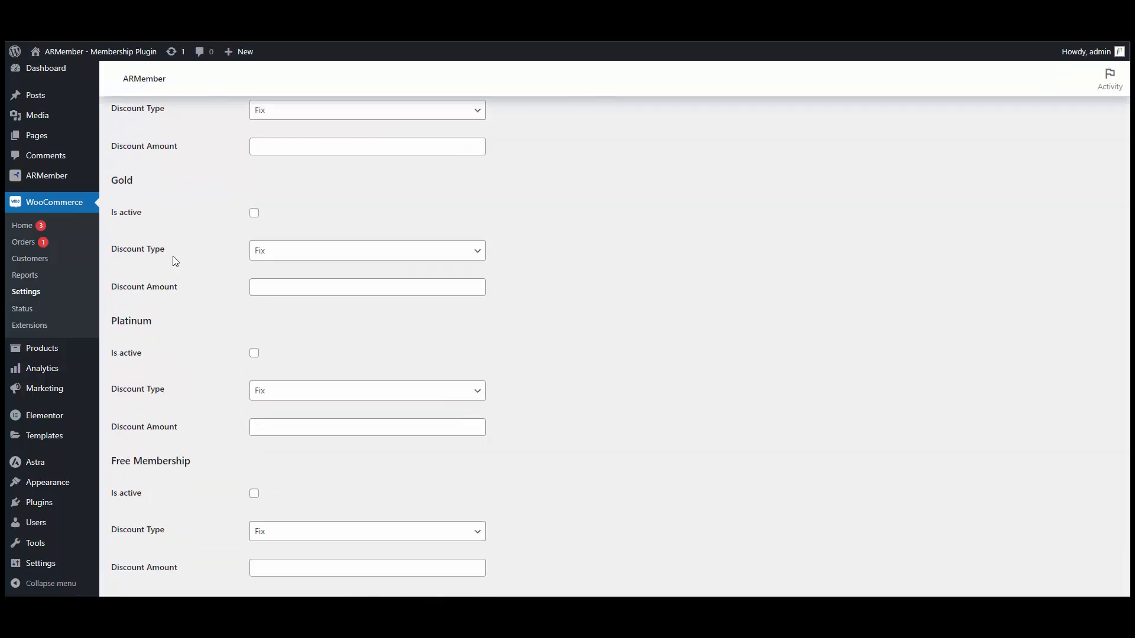
scroll(183, 443, up, 5)
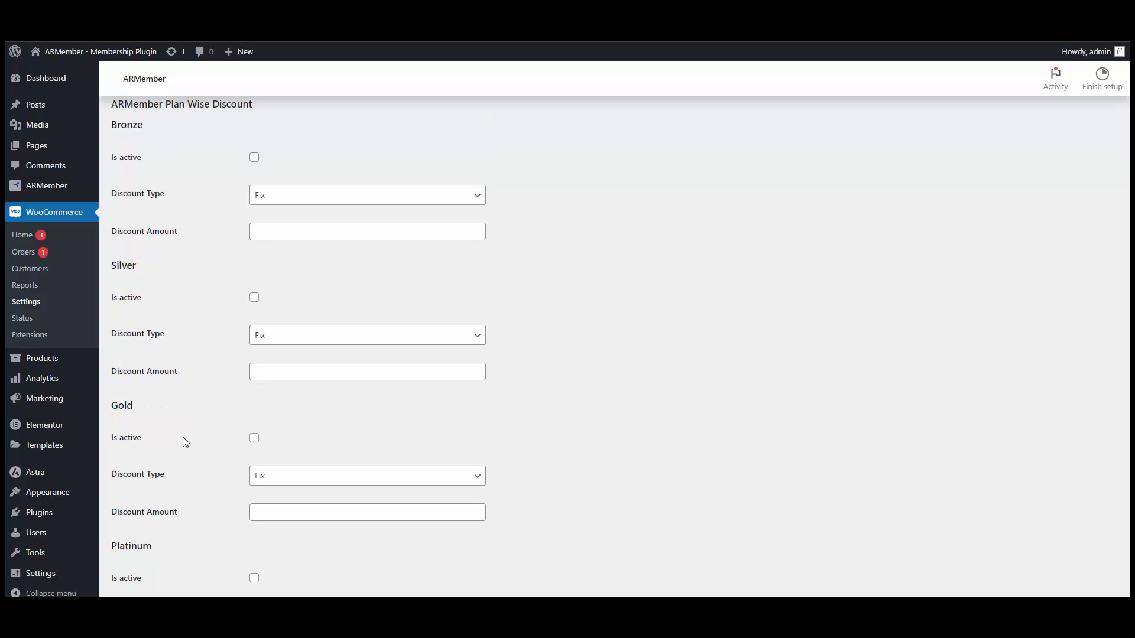
Activate the global discount for the Gold plan as a Percentage with an amount of 10, and save the settings.
click(254, 438)
scroll(248, 439, down, 1)
click(284, 423)
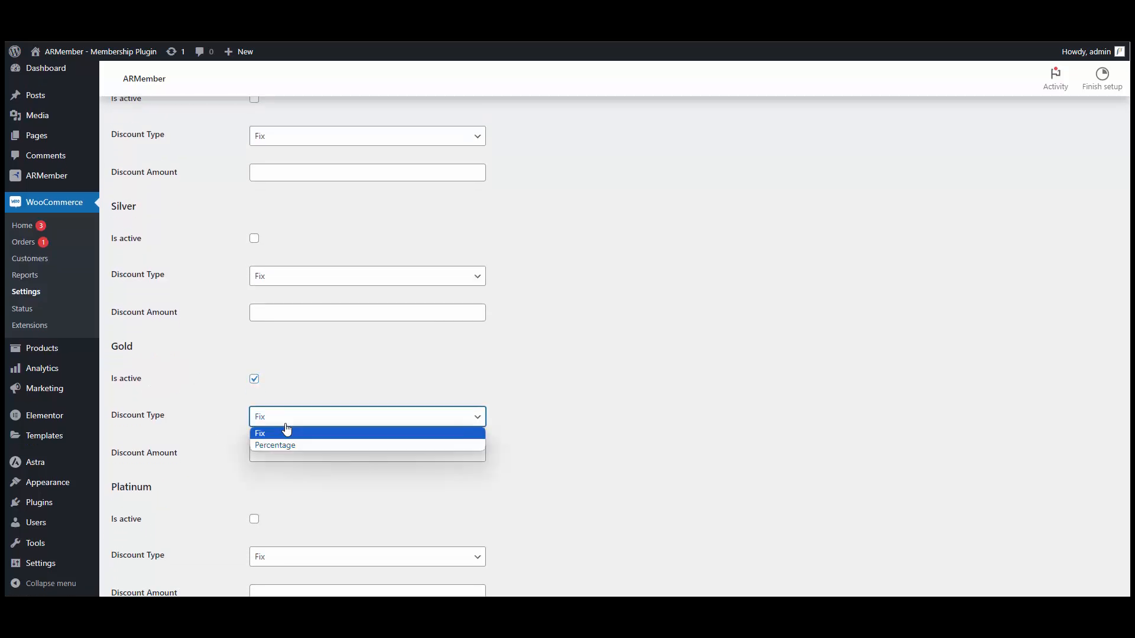
click(267, 446)
click(267, 451)
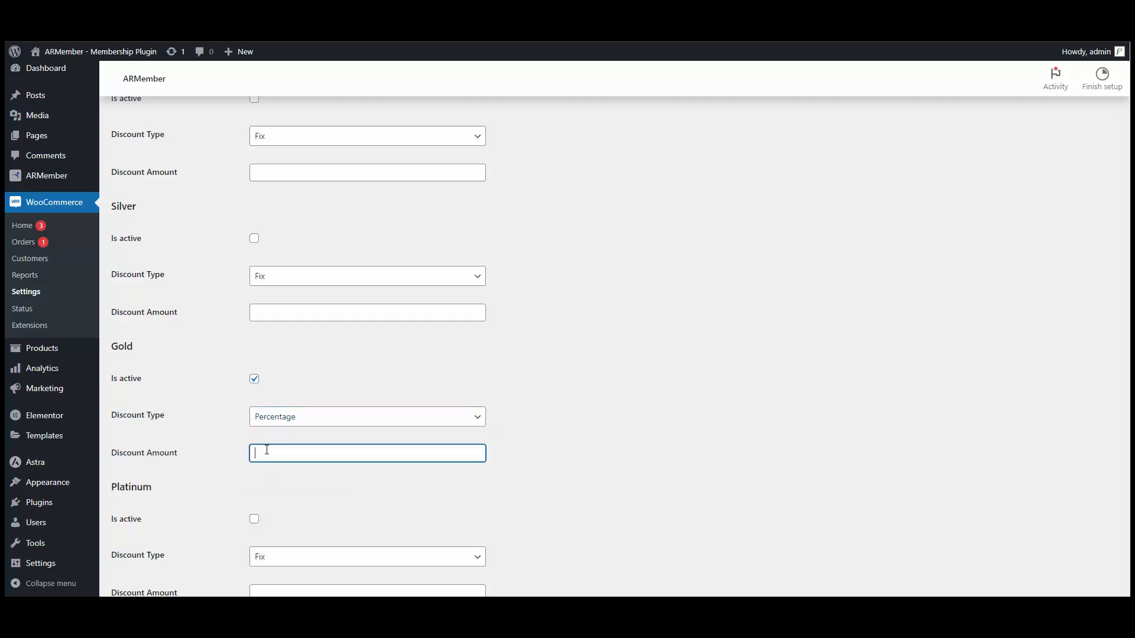
click(241, 455)
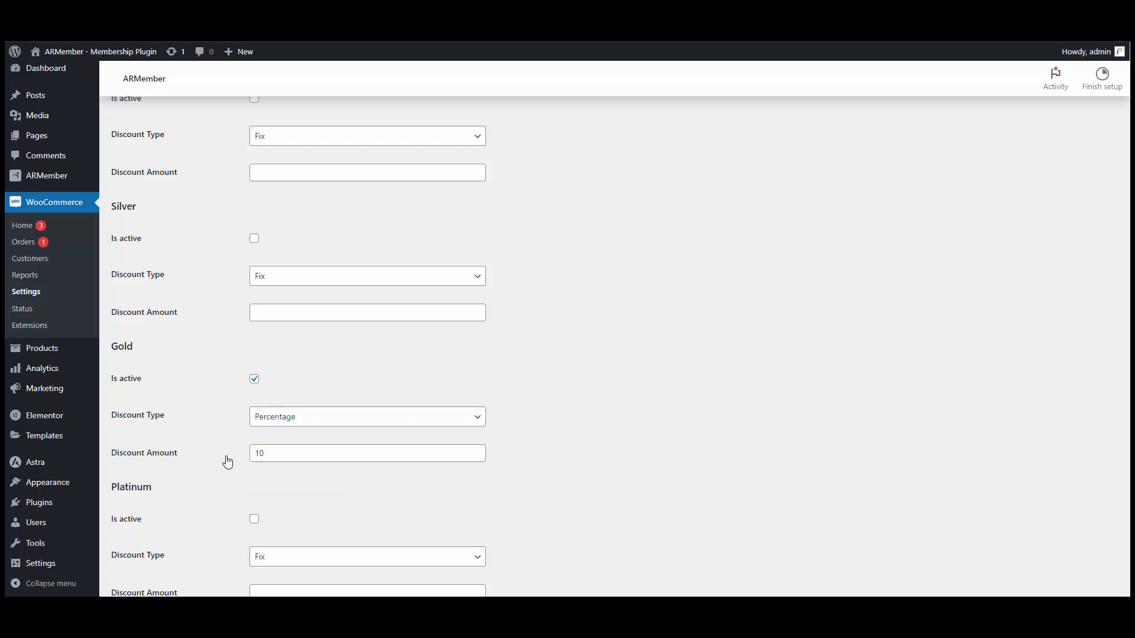
scroll(226, 458, down, 5)
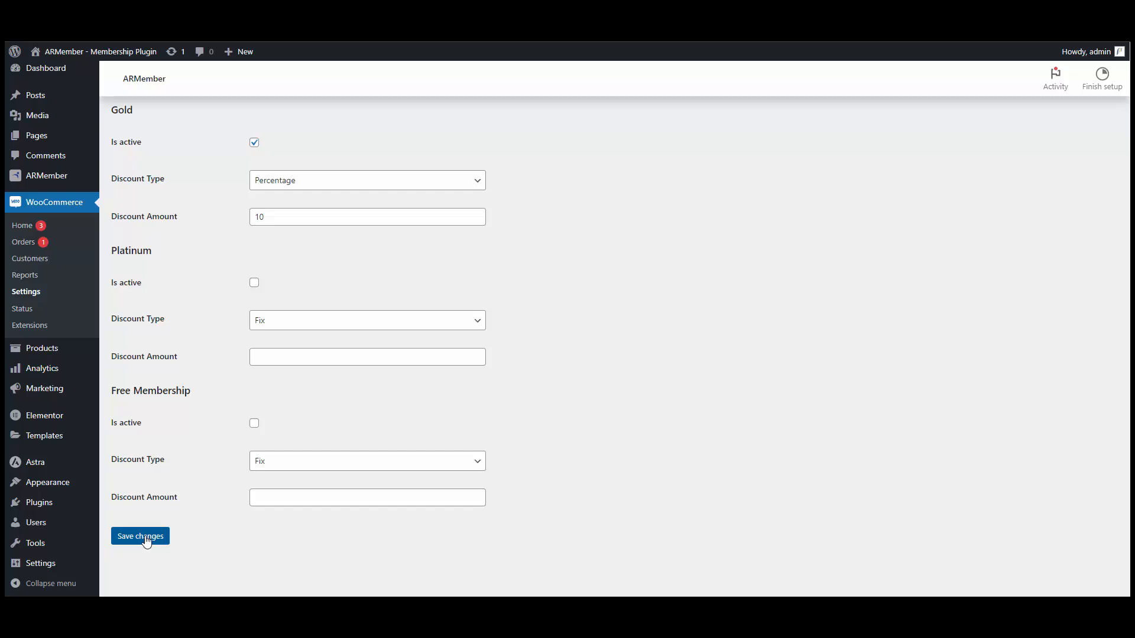
click(145, 538)
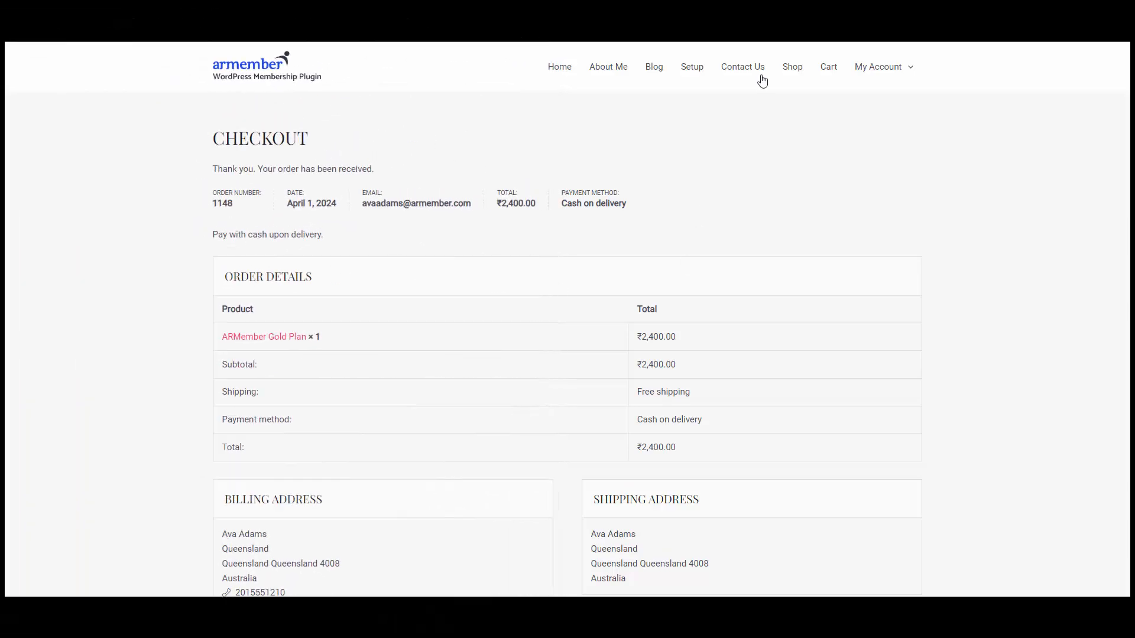
On the member's storefront, add the ARMember Sliver Plan to the cart, proceed to checkout and place the order with cash on delivery.
click(784, 76)
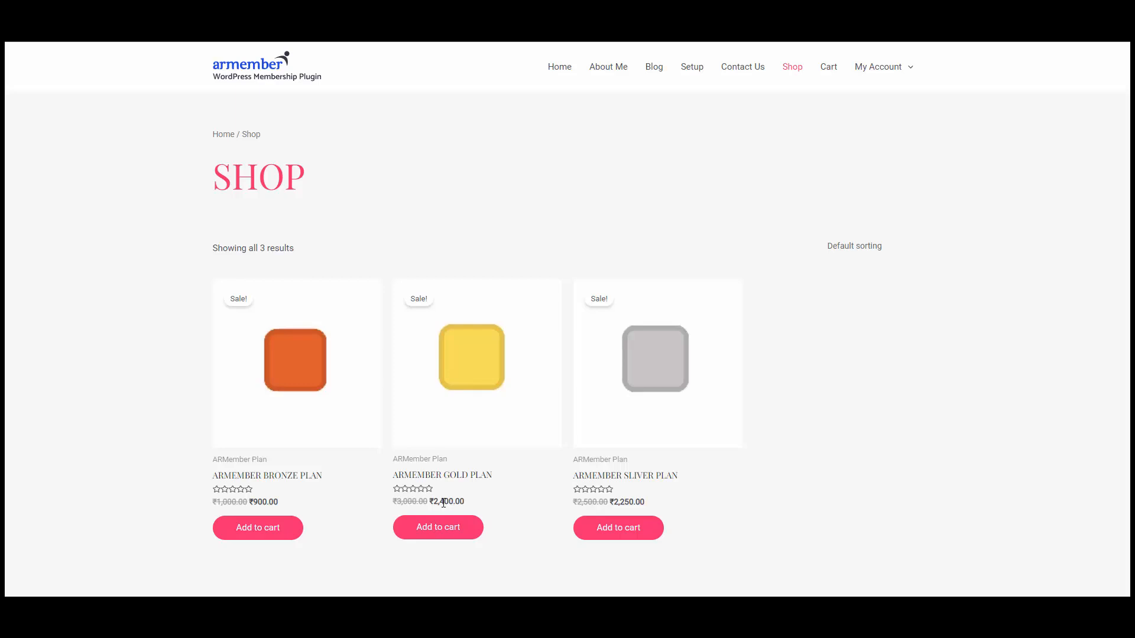
click(611, 531)
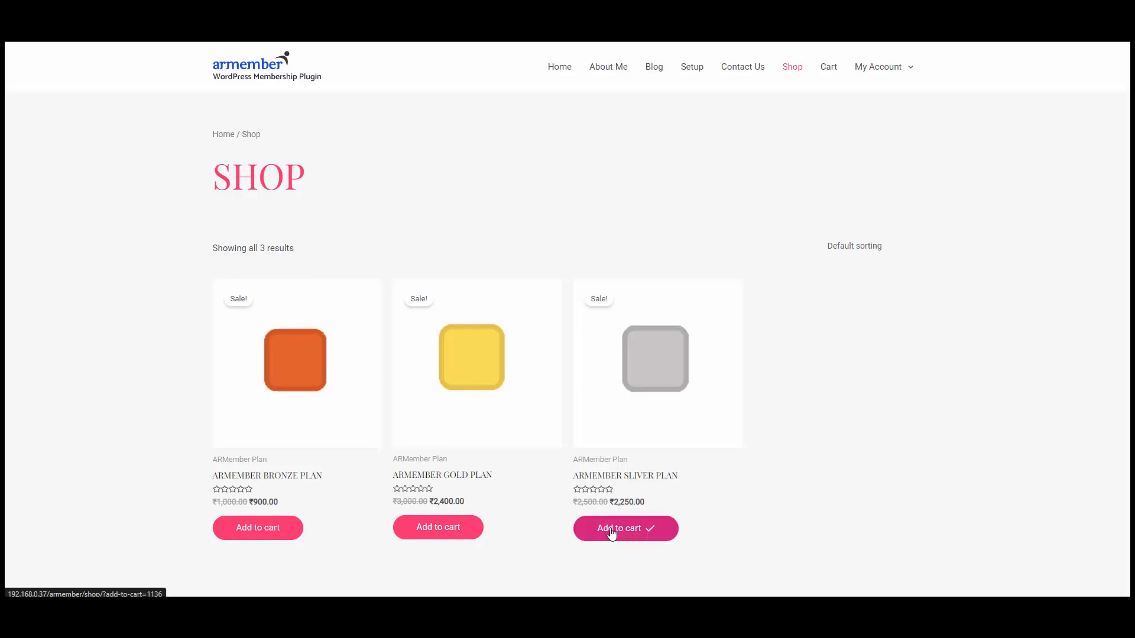
click(835, 76)
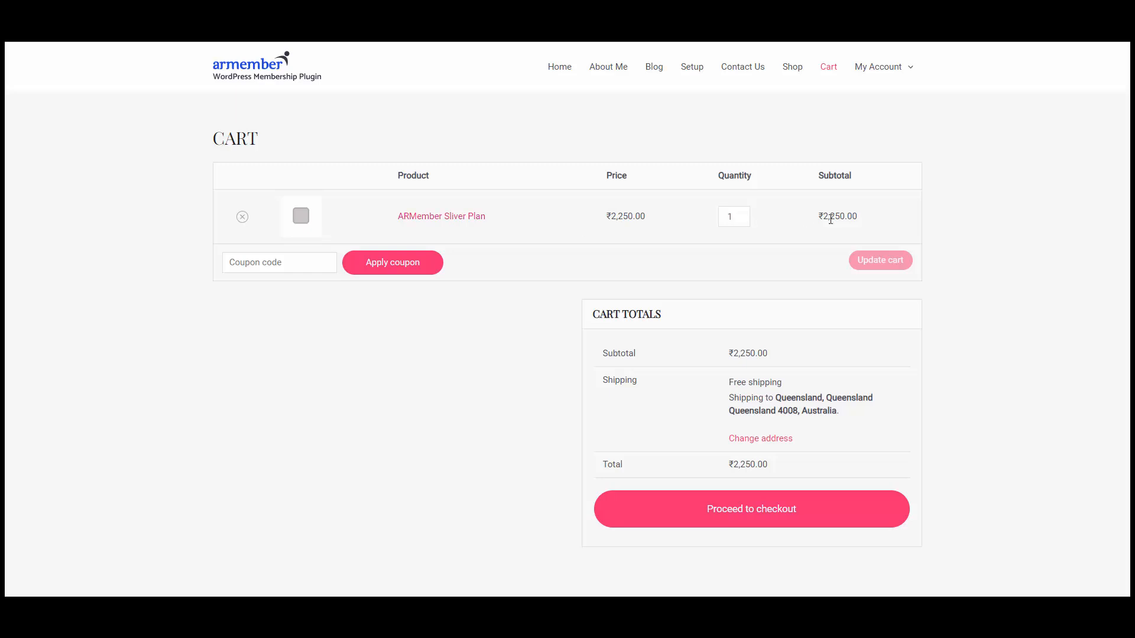
click(717, 510)
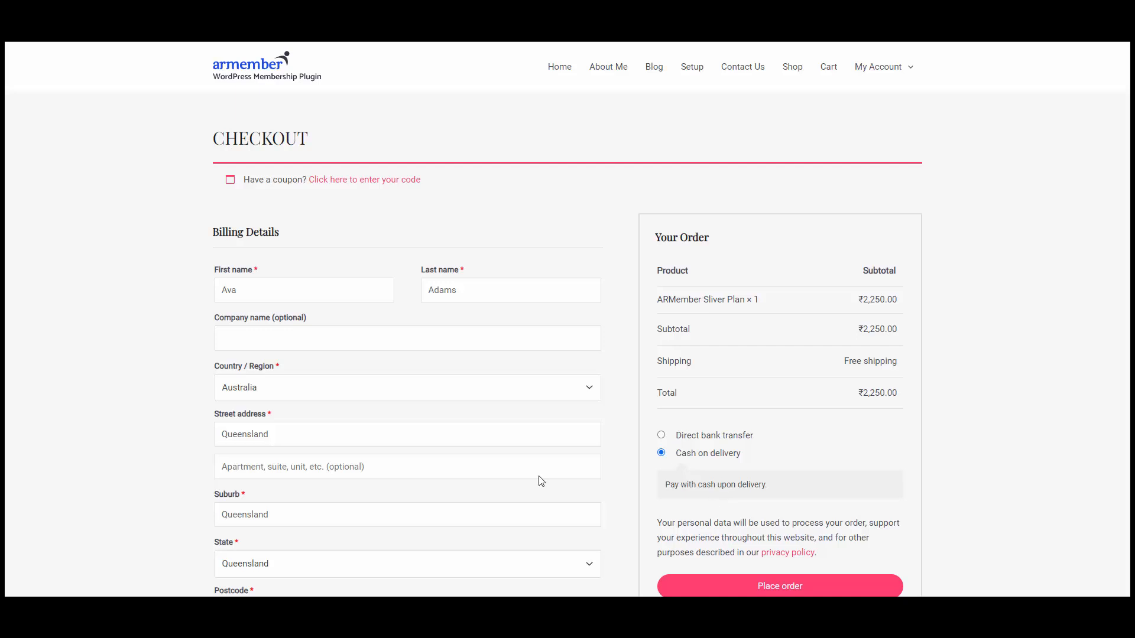
scroll(580, 367, down, 1)
click(779, 532)
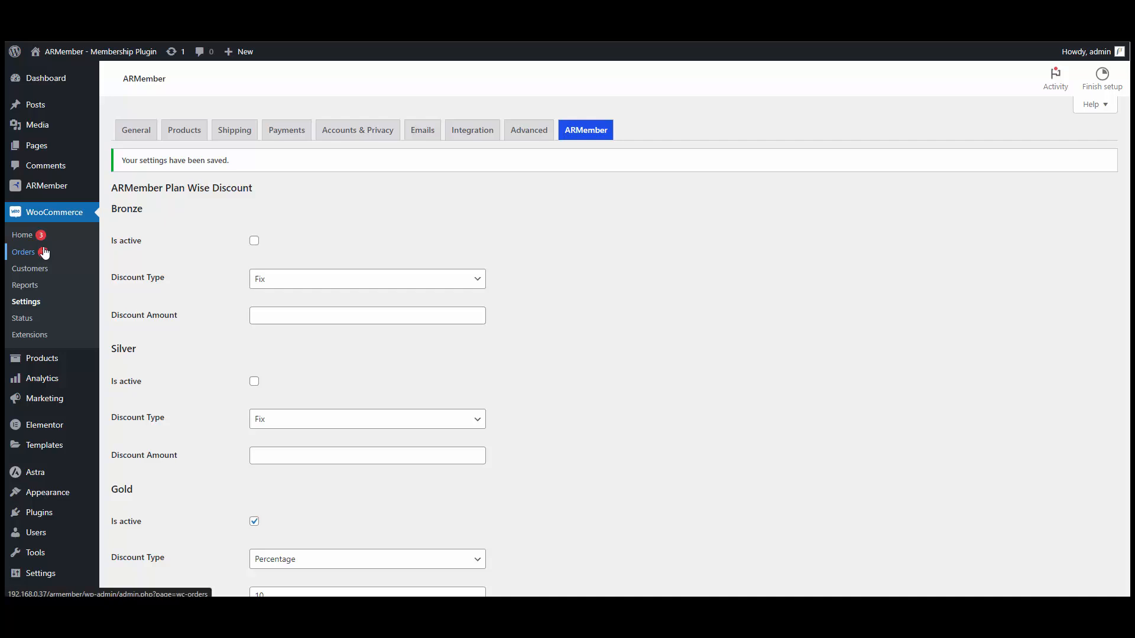
Return to the WooCommerce admin orders list and check the newest order's total and payment method.
click(44, 253)
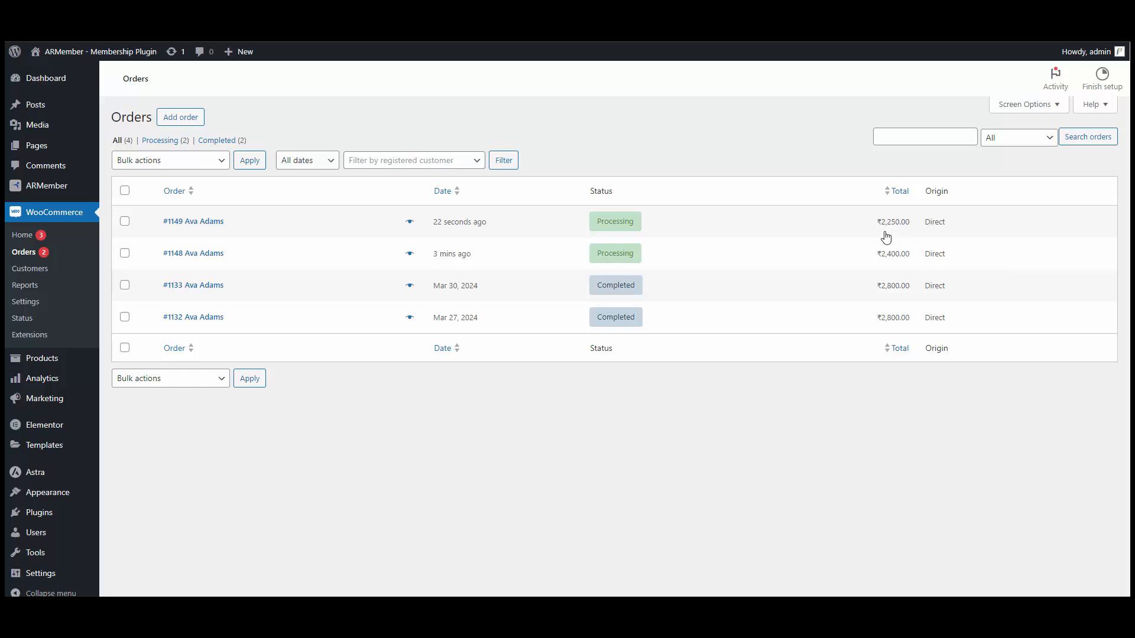
mouse_move(891, 229)
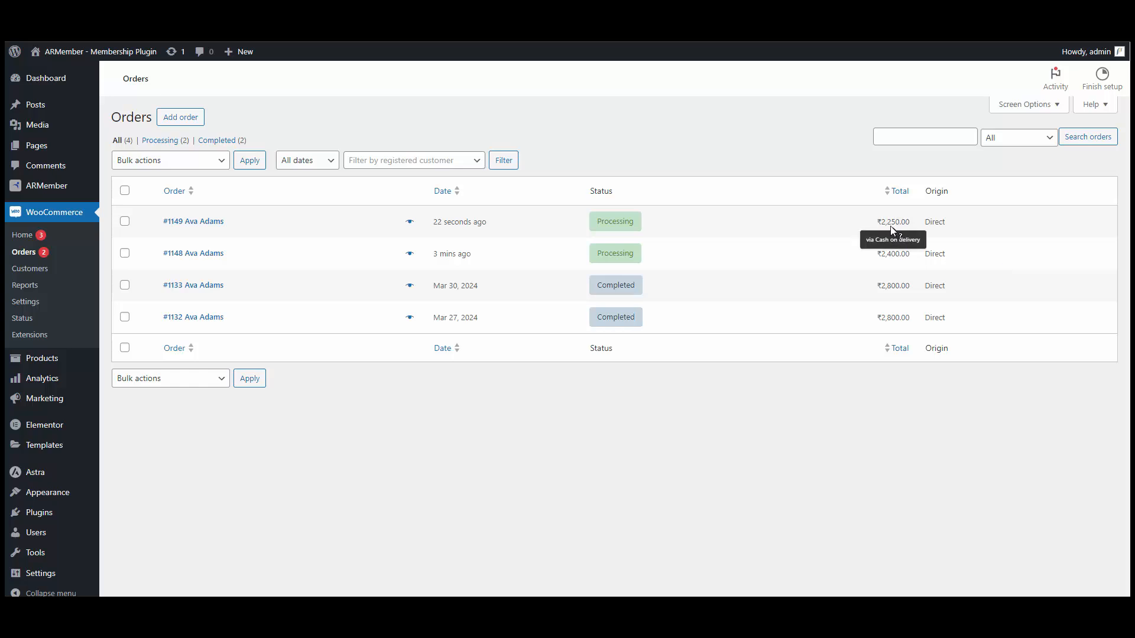